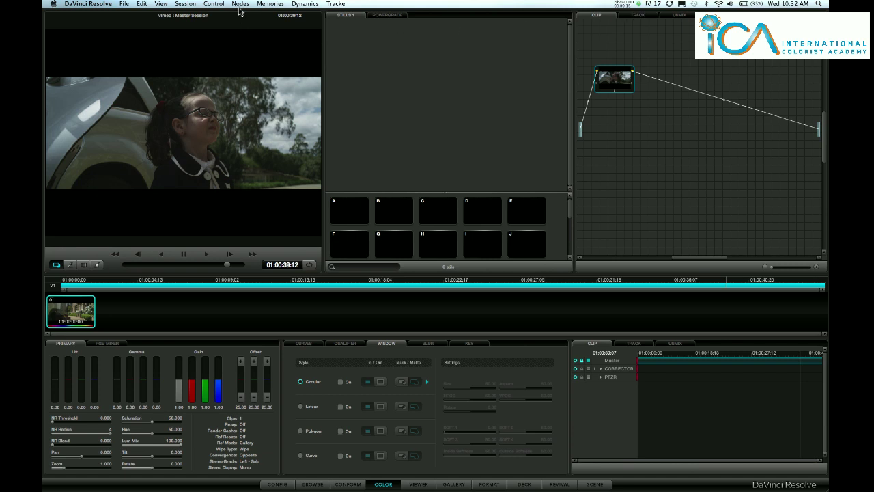
# Add a Node + CPW, fit the circle over the girl's face, and lift red gain to 1.29
pyautogui.click(240, 5)
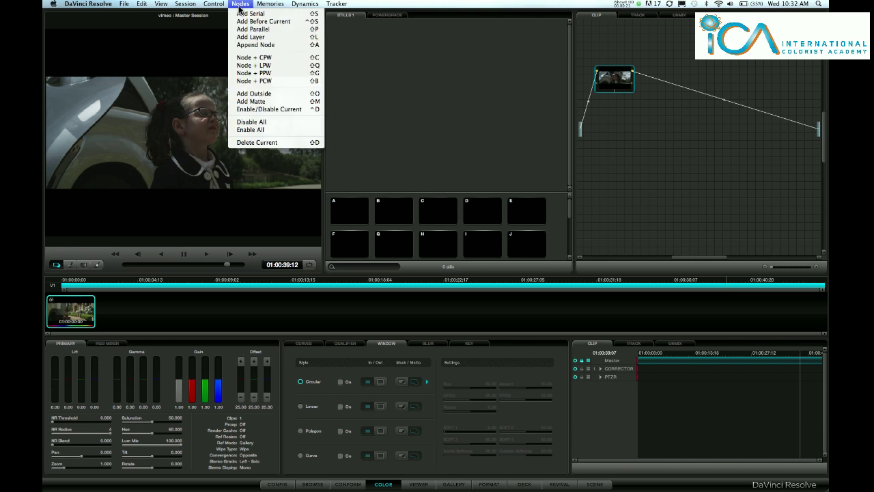
pyautogui.click(265, 60)
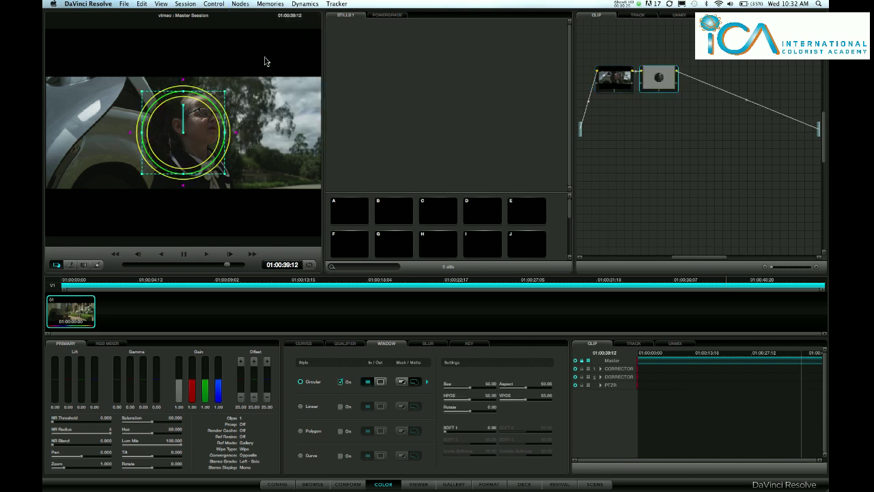
pyautogui.moveTo(190, 135); pyautogui.dragTo(231, 130)
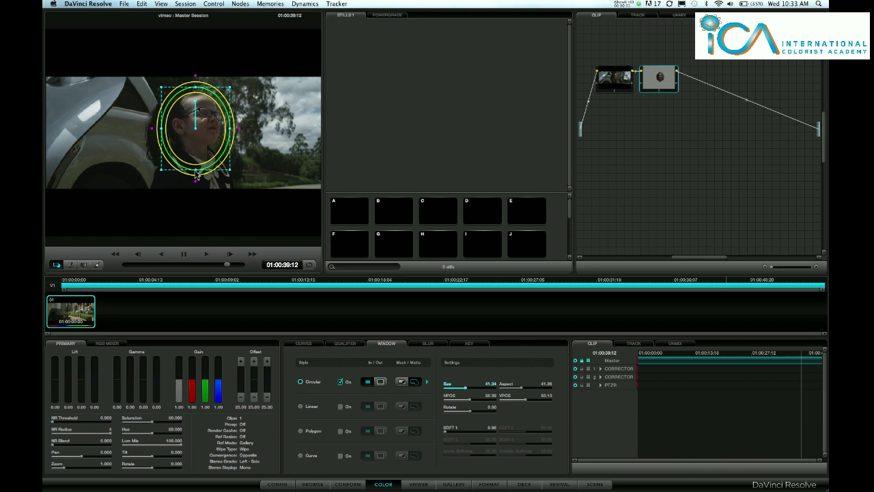
pyautogui.moveTo(196, 175); pyautogui.dragTo(196, 167)
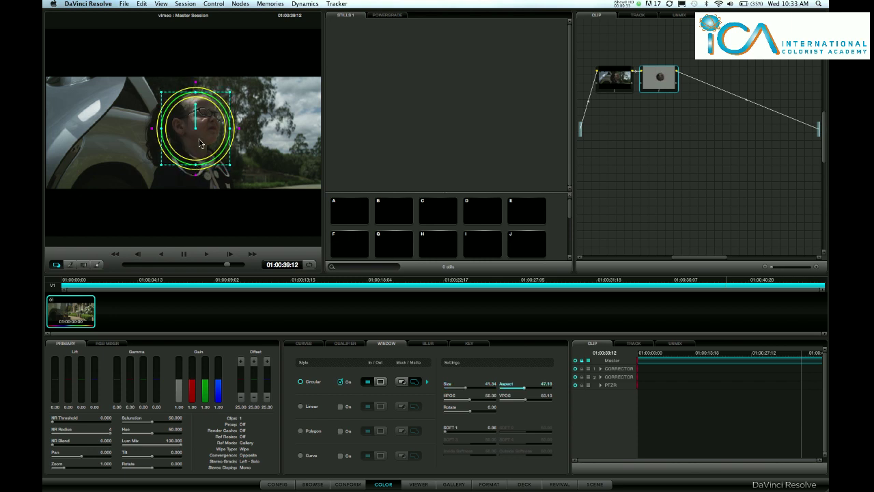
pyautogui.moveTo(199, 134); pyautogui.dragTo(228, 128)
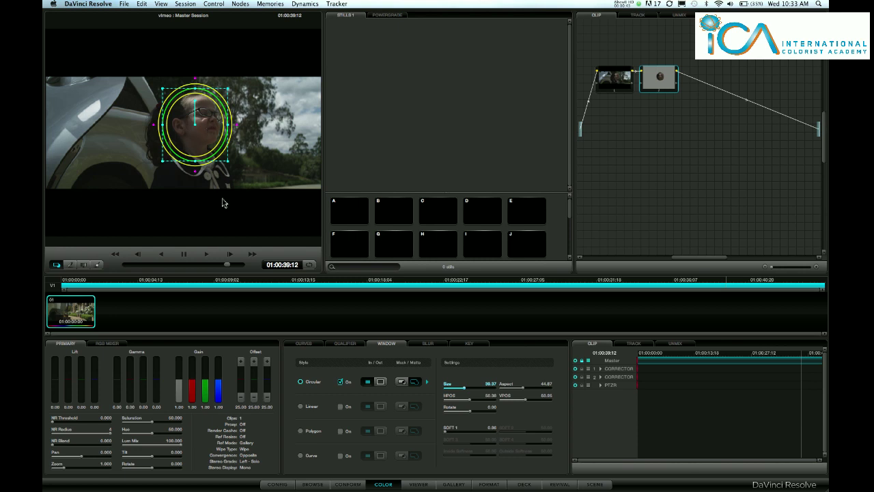
pyautogui.moveTo(191, 388); pyautogui.dragTo(193, 348)
# In the Viewer page's object tracking controls, track the face window forward, then rewind to 01:00:41:03
pyautogui.click(417, 483)
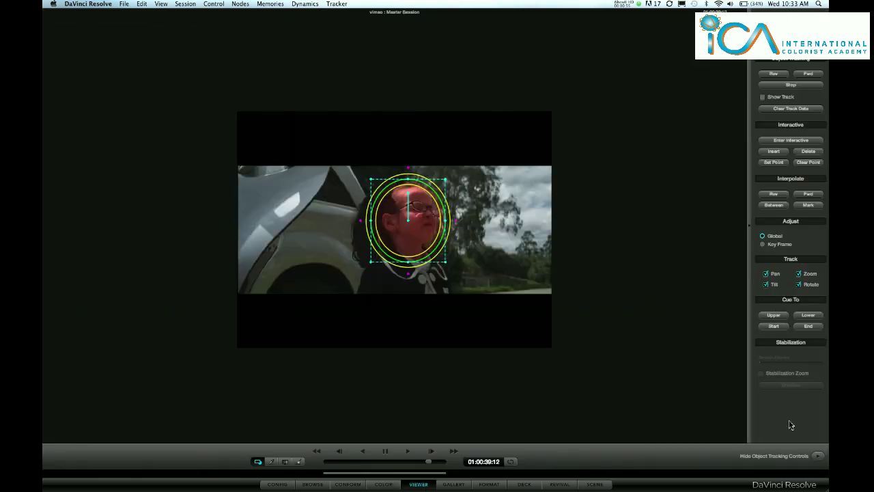
pyautogui.click(819, 457)
pyautogui.click(819, 456)
pyautogui.click(814, 79)
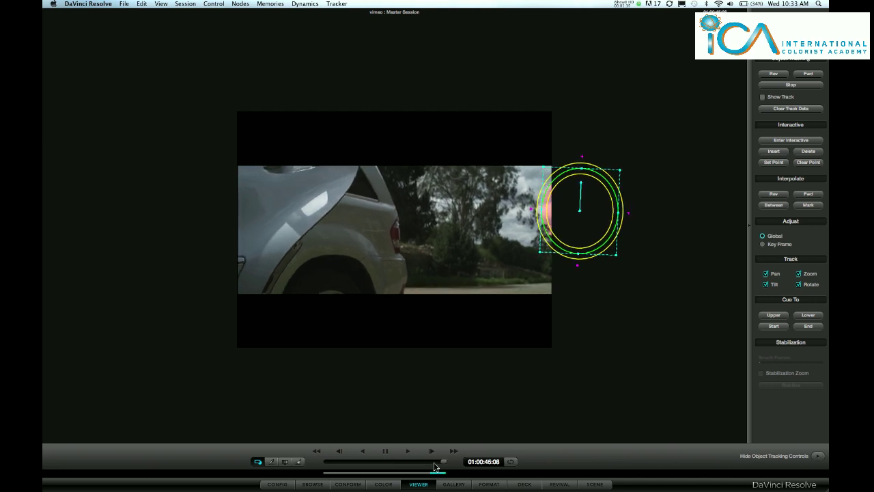
pyautogui.moveTo(444, 467); pyautogui.dragTo(434, 467)
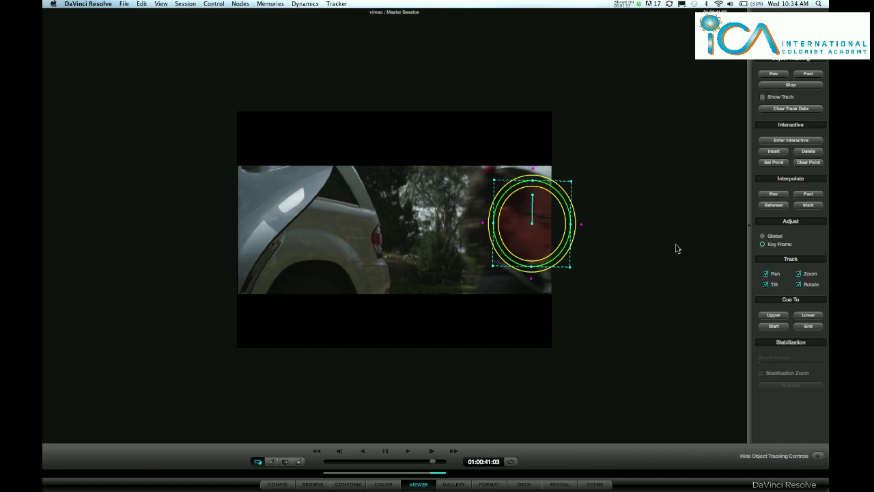
# Step to the starting frame and mark a position keyframe for the window
pyautogui.press('Right')
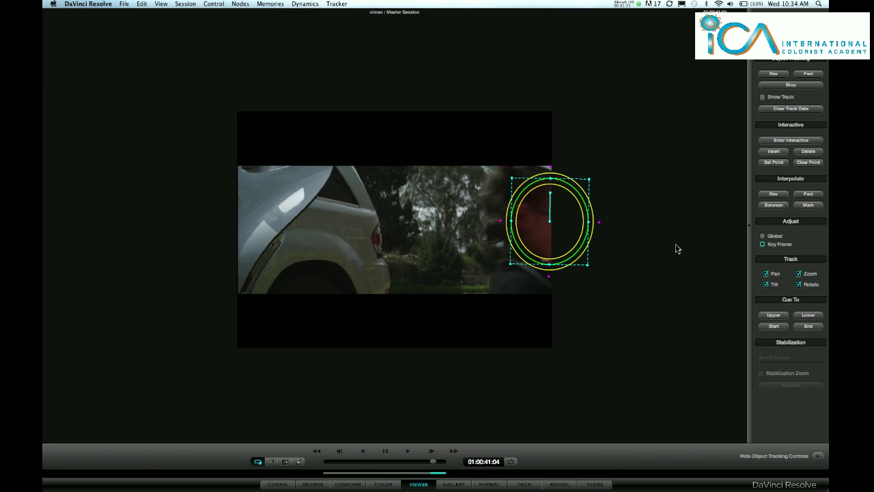
pyautogui.press('Right')
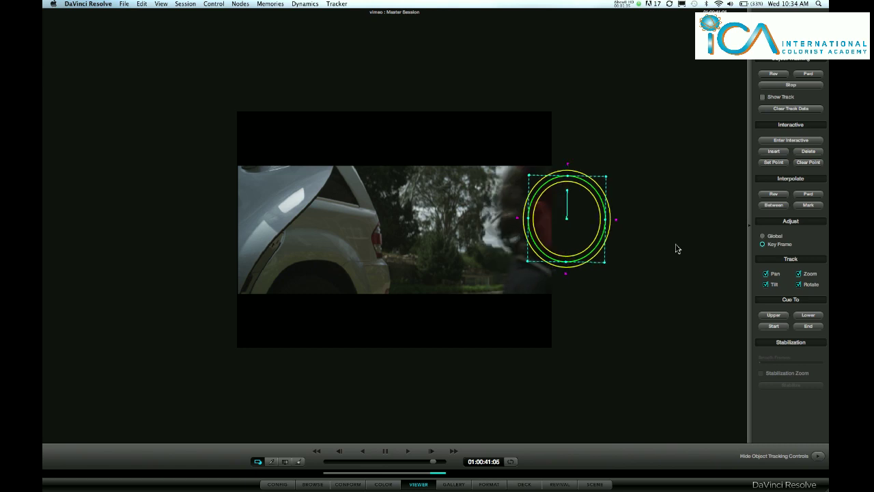
pyautogui.press('Right')
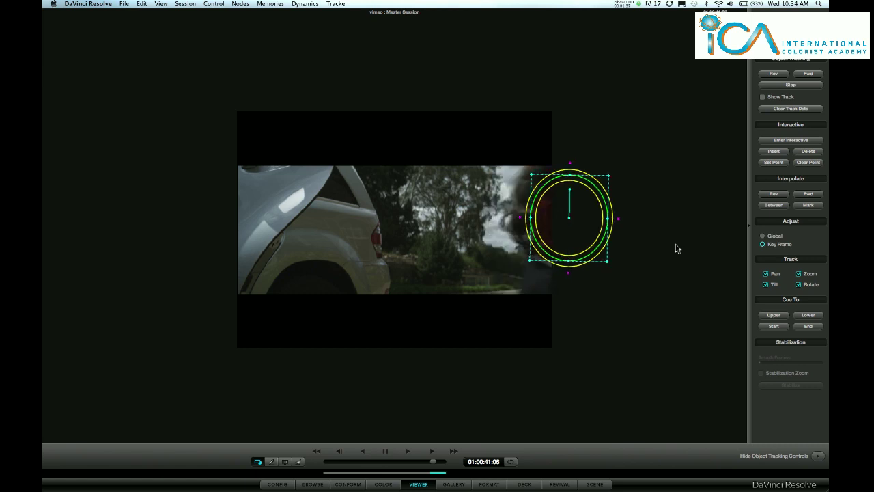
pyautogui.press('Left')
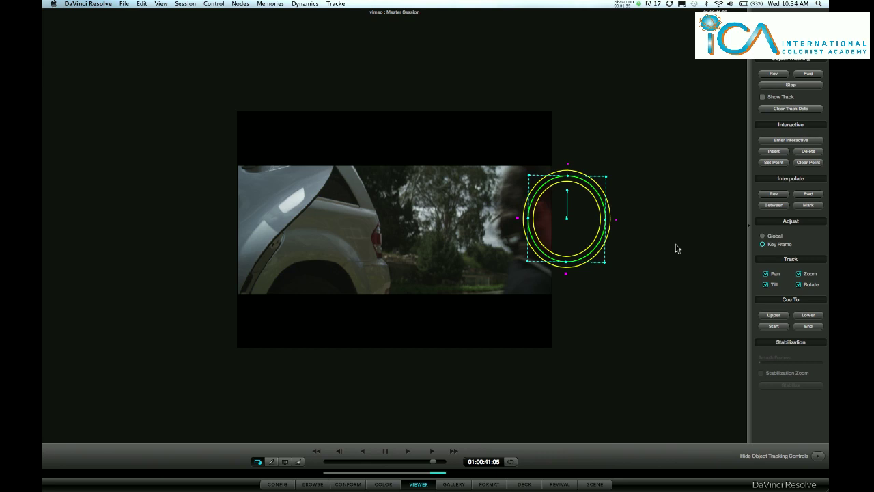
pyautogui.click(810, 209)
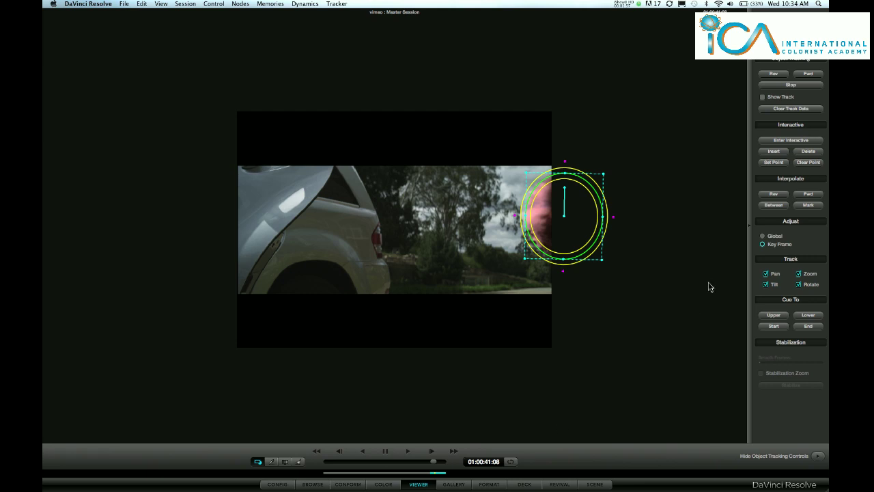
# Keyframe the circle off the right edge at 01:00:41:08 and interpolate between the keyframes
pyautogui.click(813, 207)
pyautogui.moveTo(564, 219); pyautogui.dragTo(606, 214)
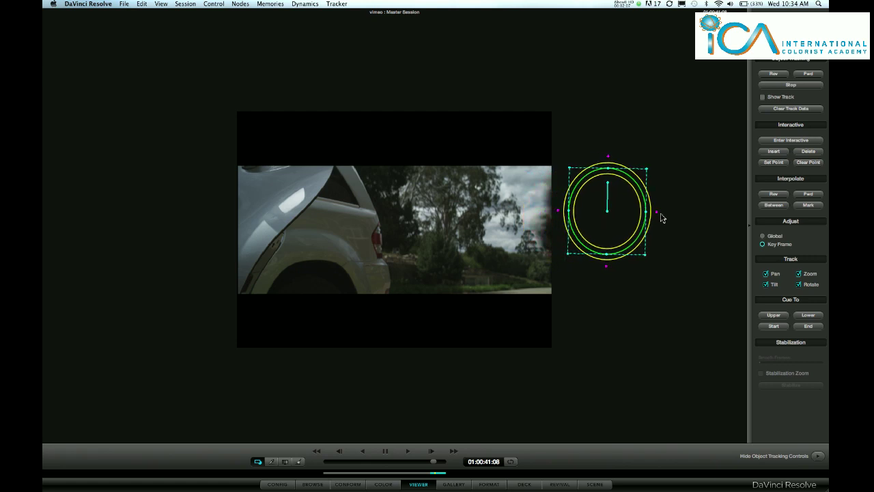
pyautogui.click(778, 206)
# Turn on Show Track and check frame by frame that the circle exits the frame
pyautogui.click(768, 96)
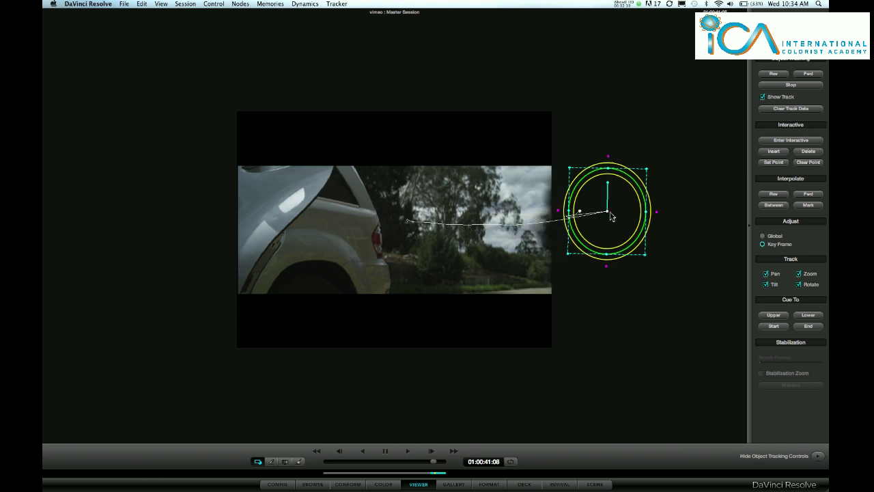
pyautogui.press('Left')
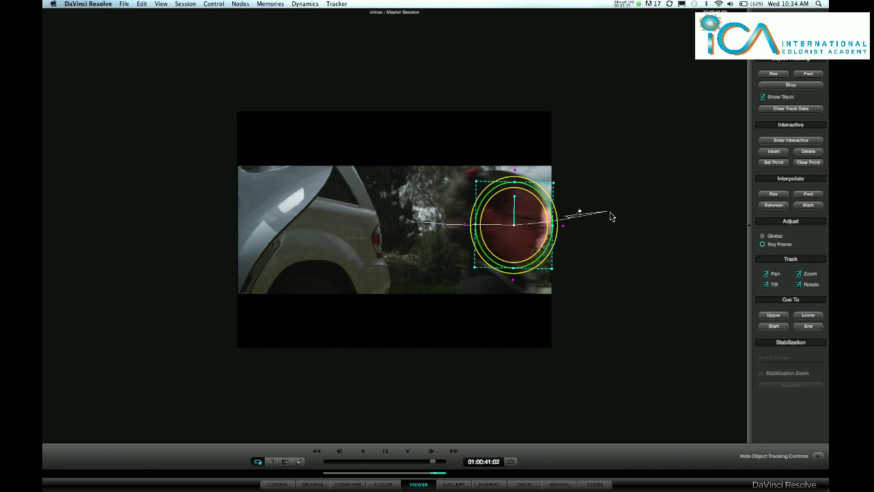
pyautogui.hotkey('ctrl', 't')
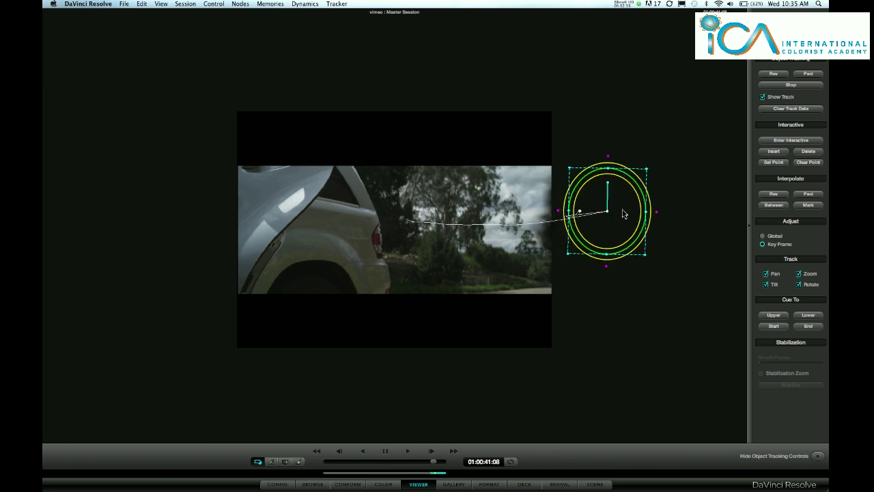
# Keyframe 01:00:41:08 and 01:00:45:08 with the circle off-frame right, interpolate, and rewind to review
pyautogui.click(809, 205)
pyautogui.moveTo(436, 462); pyautogui.dragTo(451, 467)
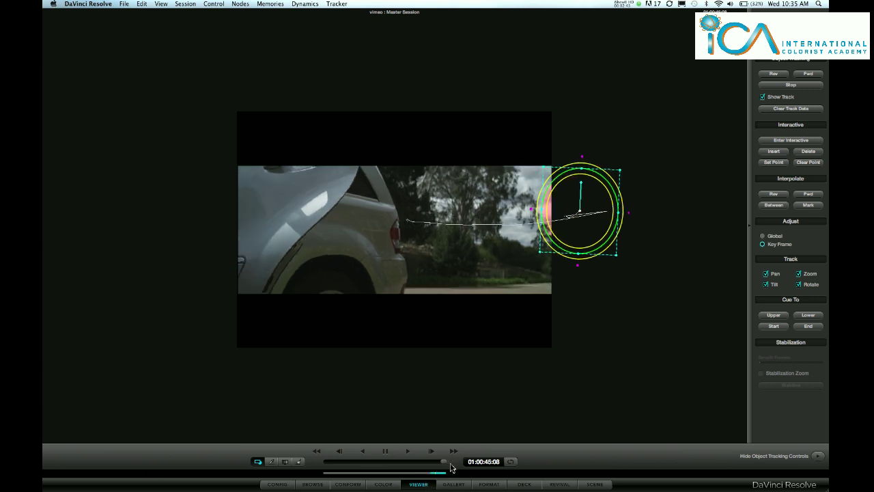
pyautogui.click(812, 206)
pyautogui.moveTo(591, 208); pyautogui.dragTo(615, 206)
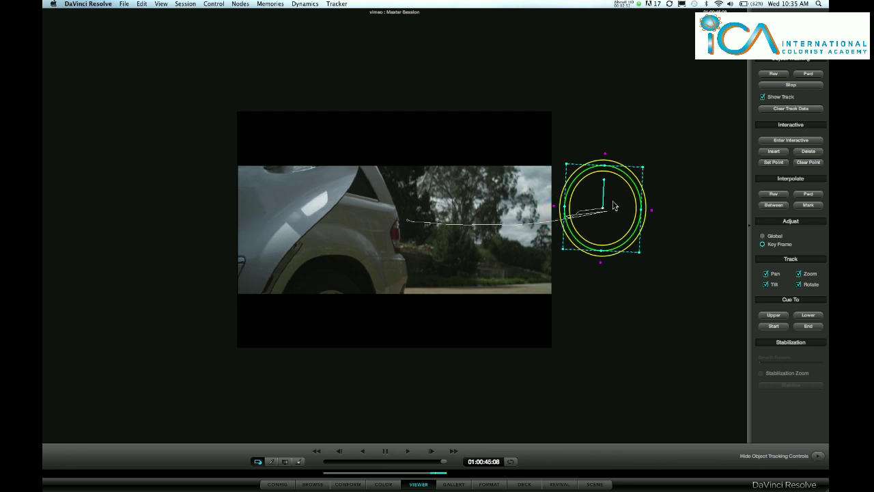
pyautogui.click(774, 205)
pyautogui.moveTo(444, 464); pyautogui.dragTo(430, 465)
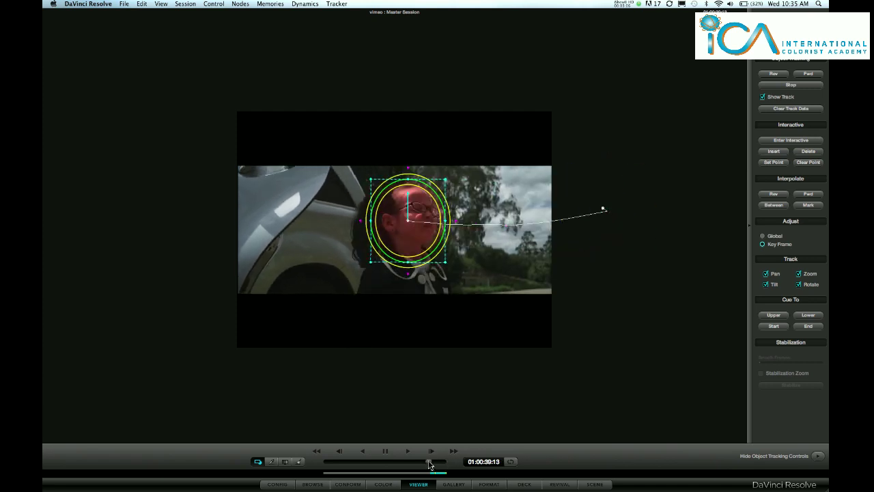
pyautogui.press('space')
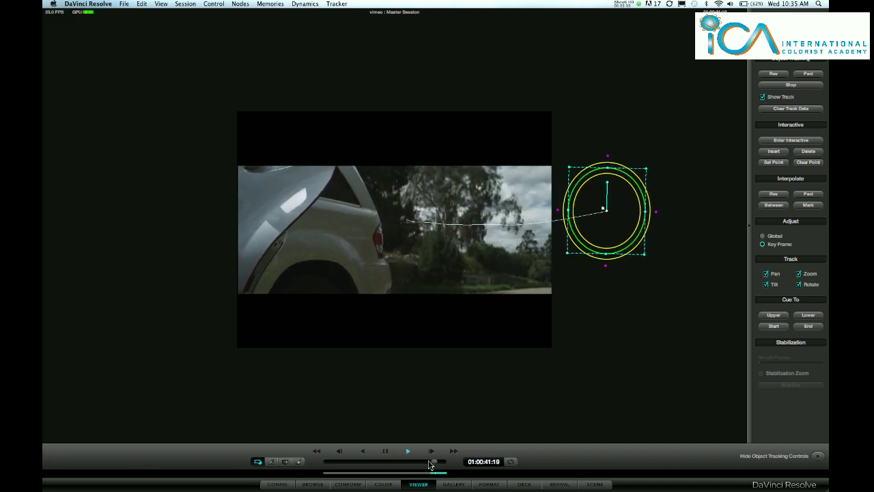
pyautogui.press('space')
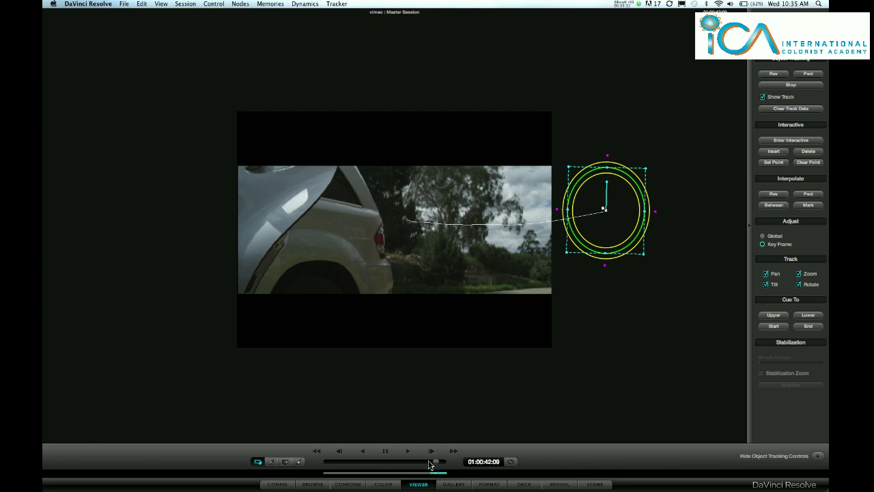